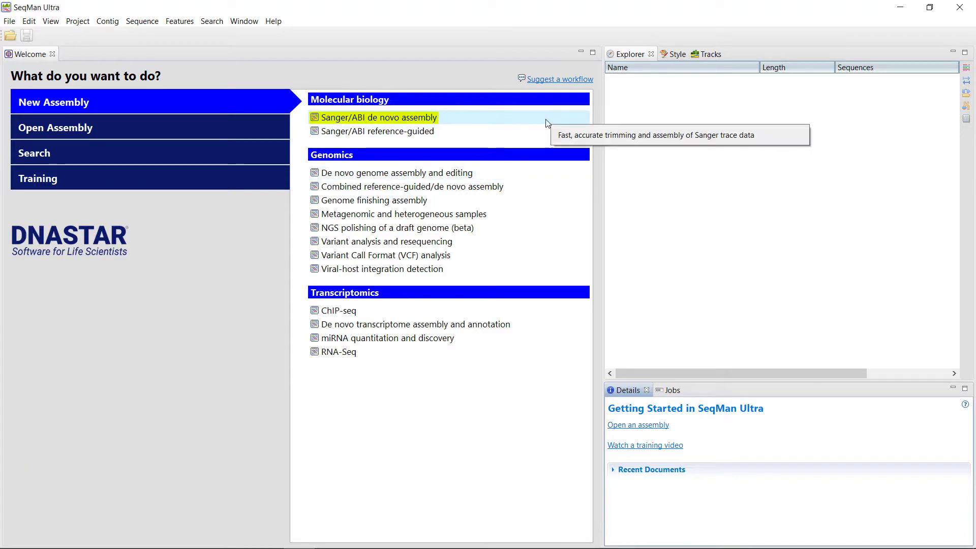
Start a Sanger/ABI de novo assembly and add Sequence58.abi, Sequence247.abi, Sequence384.abi and Sequence476.abi as input sequences
{"action": "left_click", "coordinate": [545, 119]}
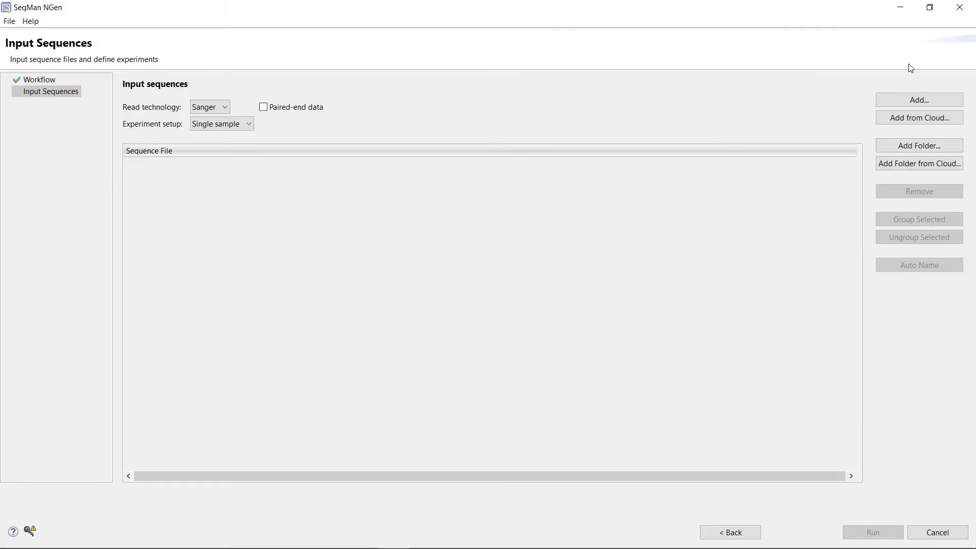
{"action": "left_click", "coordinate": [913, 101]}
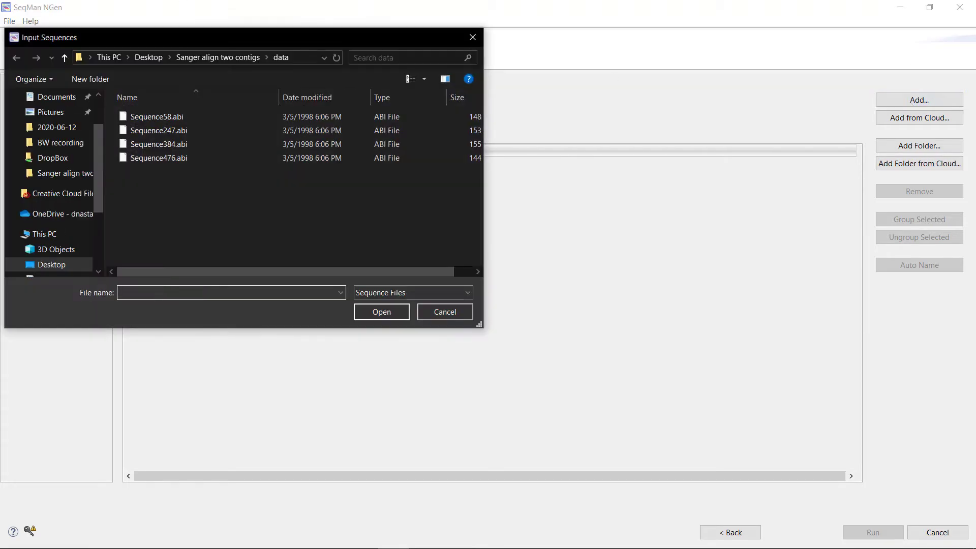
{"action": "left_click", "coordinate": [158, 117]}
{"action": "left_click", "coordinate": [166, 159], "text": "shift"}
{"action": "left_click", "coordinate": [382, 311]}
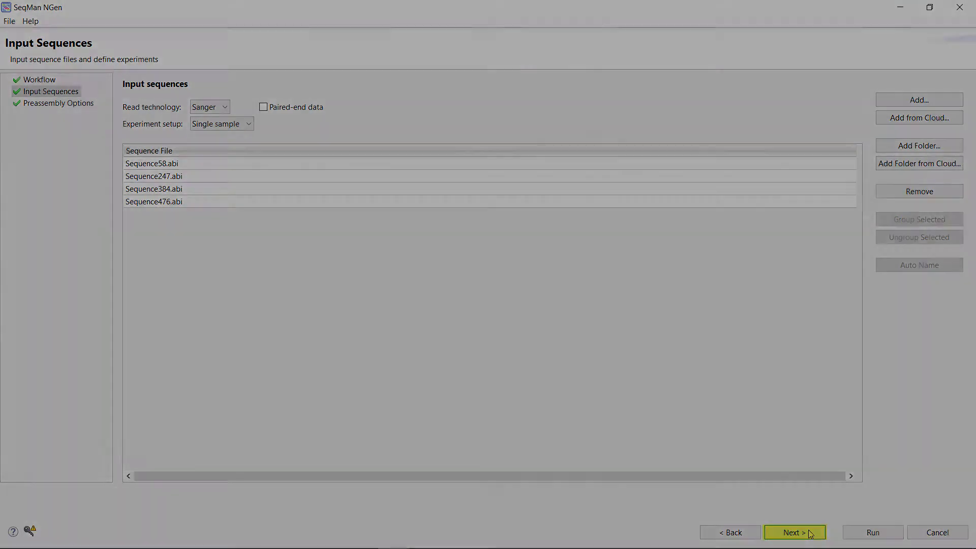
Enable the vector/adapter scan in the preassembly options using the Janus vectors folder, and run the assembly
{"action": "left_click", "coordinate": [794, 532]}
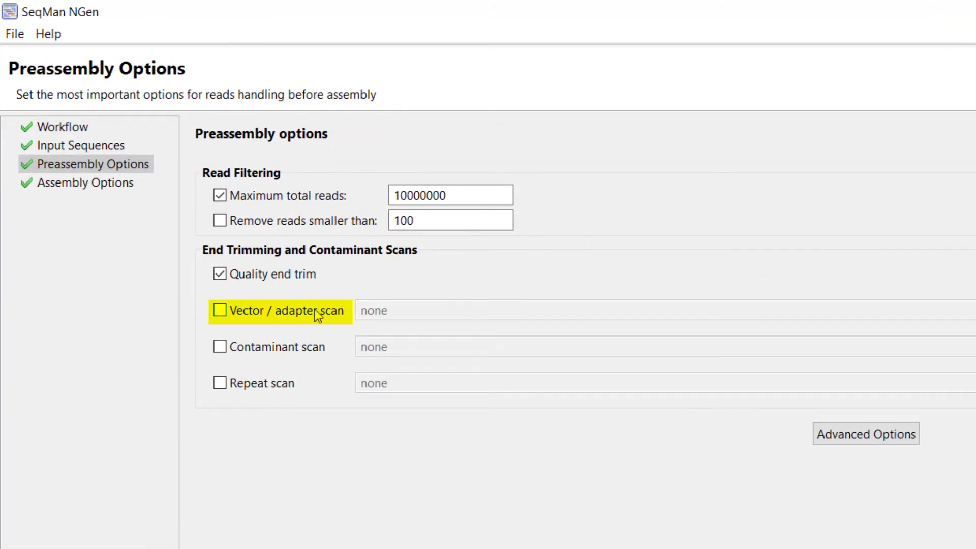
{"action": "left_click", "coordinate": [338, 311]}
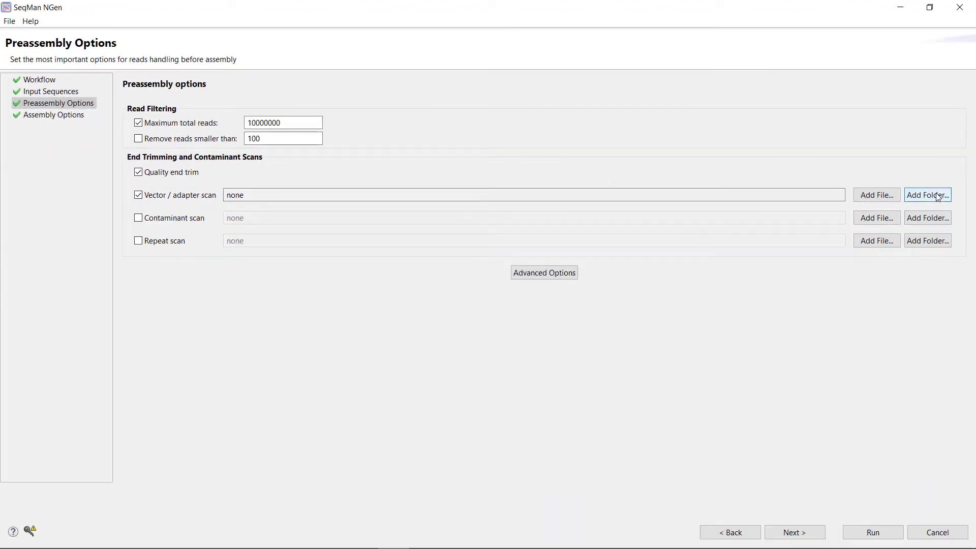
{"action": "left_click", "coordinate": [938, 197]}
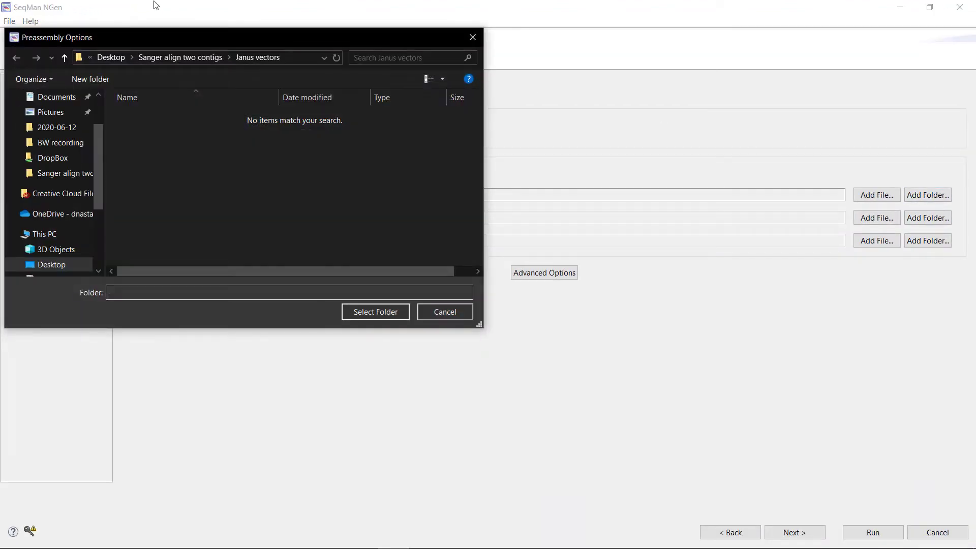
{"action": "left_click", "coordinate": [240, 57]}
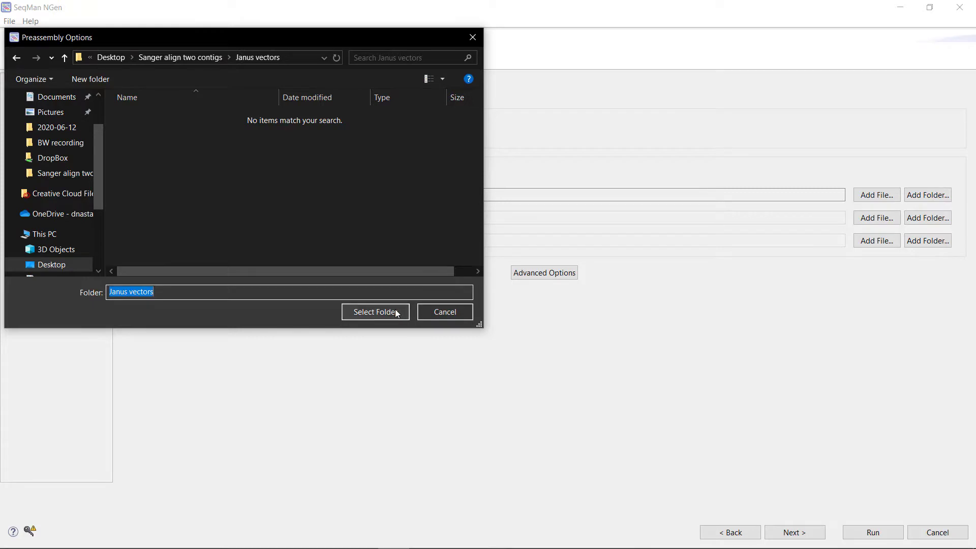
{"action": "left_click", "coordinate": [375, 311]}
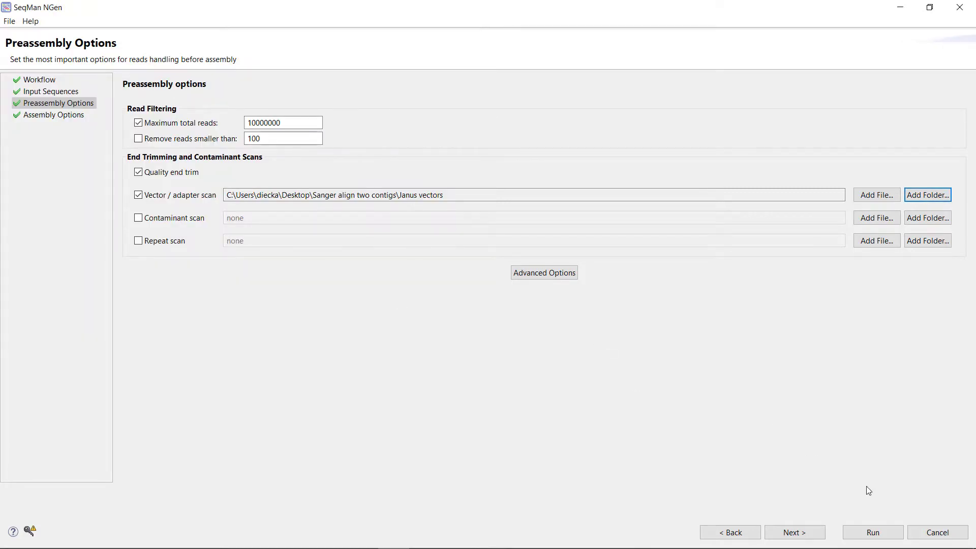
{"action": "left_click", "coordinate": [873, 529]}
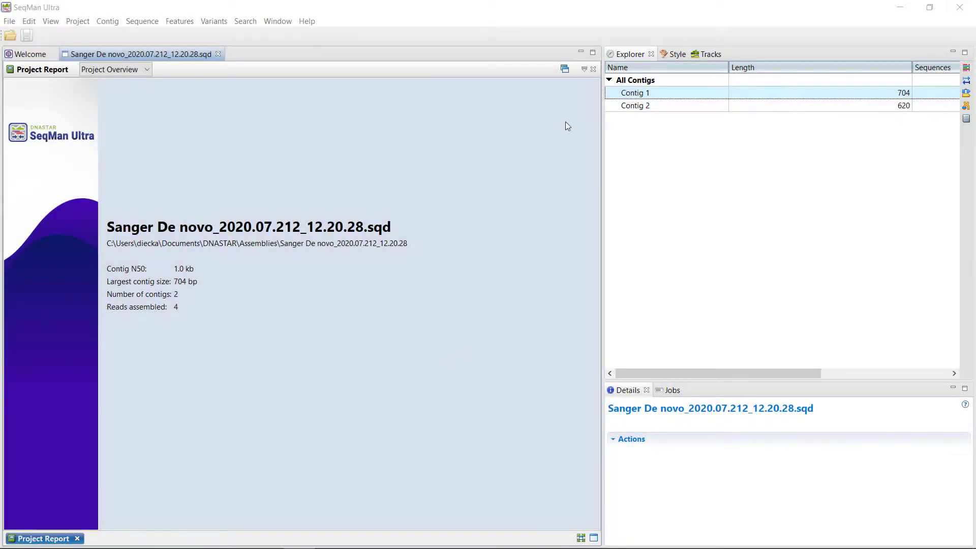
Show the strategy view for All Contigs in the assembled project
{"action": "left_click", "coordinate": [678, 79]}
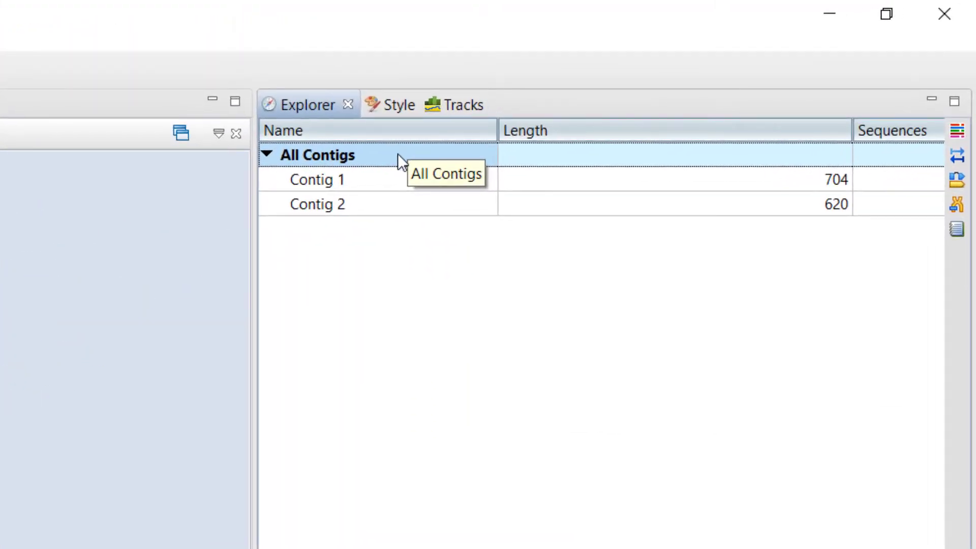
{"action": "right_click", "coordinate": [404, 164]}
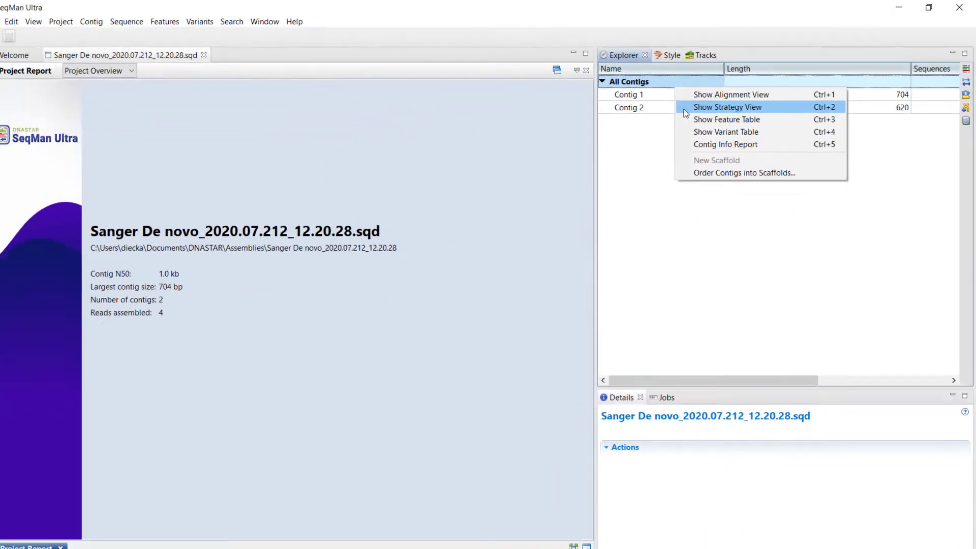
{"action": "left_click", "coordinate": [423, 205]}
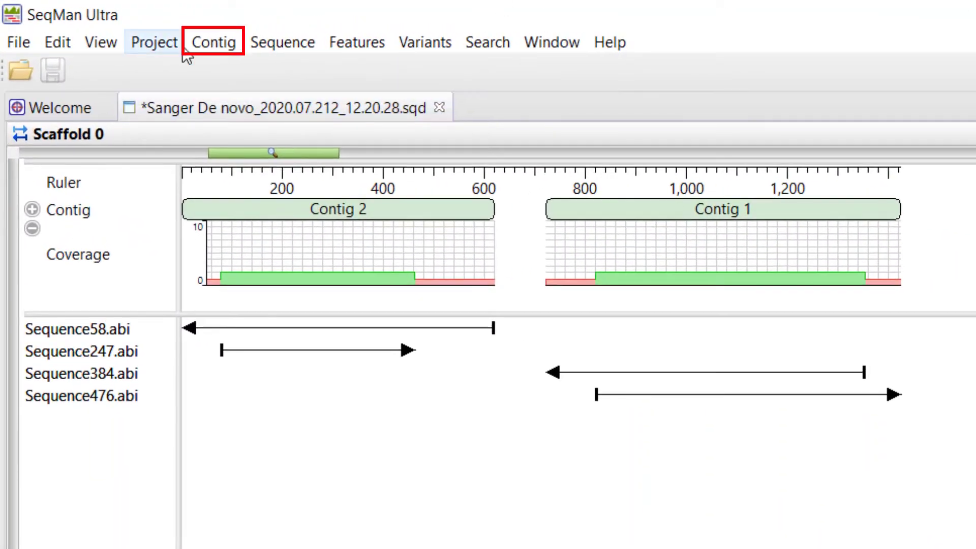
Try to align the two contigs end-to-end with 80 minimum match percentage, match size 12 and gap penalty 0.00
{"action": "left_click", "coordinate": [206, 47]}
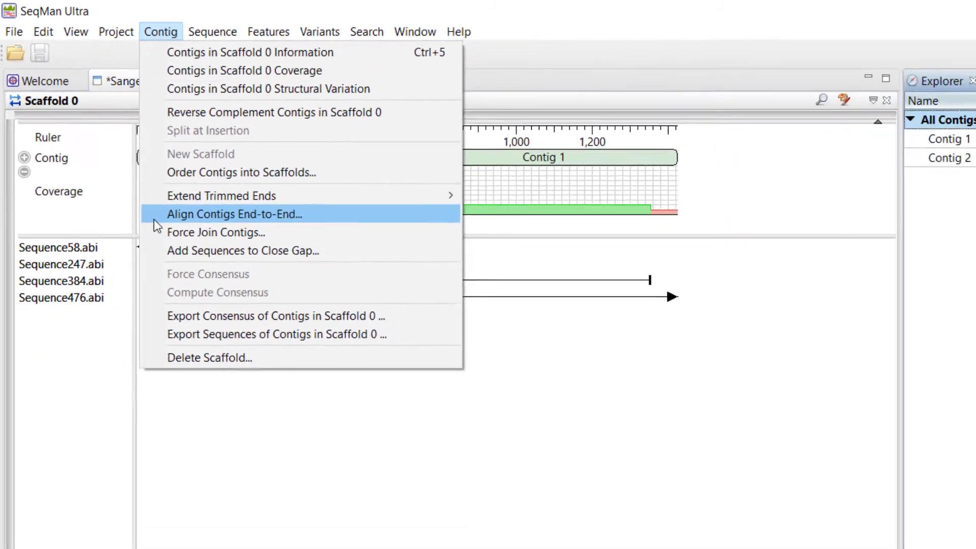
{"action": "left_click", "coordinate": [207, 290]}
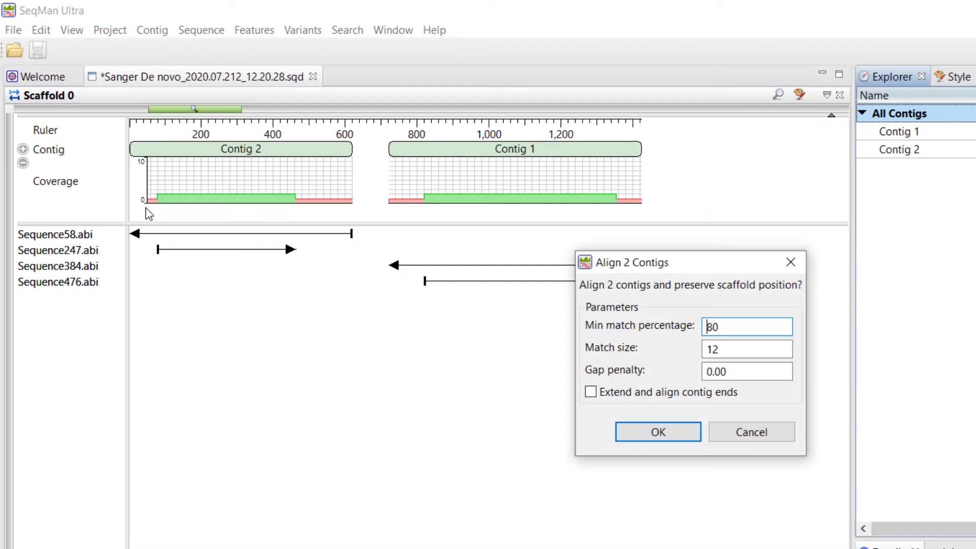
{"action": "left_click", "coordinate": [657, 433]}
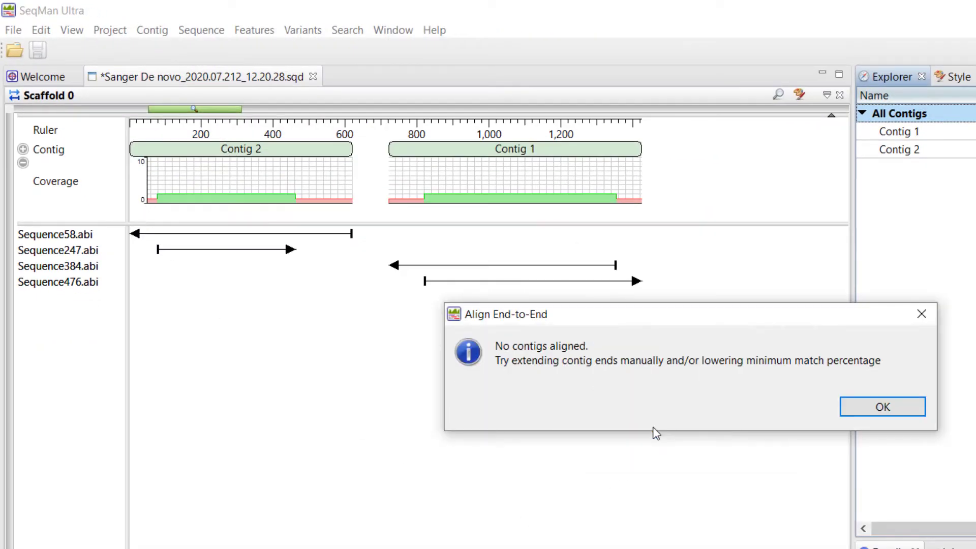
{"action": "left_click", "coordinate": [893, 411]}
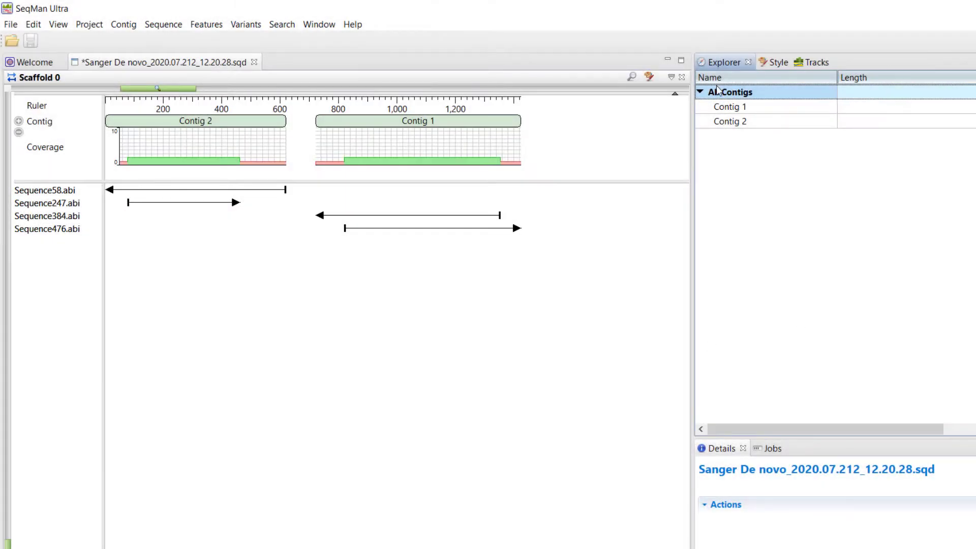
Open Contig 1's alignment view, show its quality scores and expand all sequences to display their traces
{"action": "double_click", "coordinate": [736, 107]}
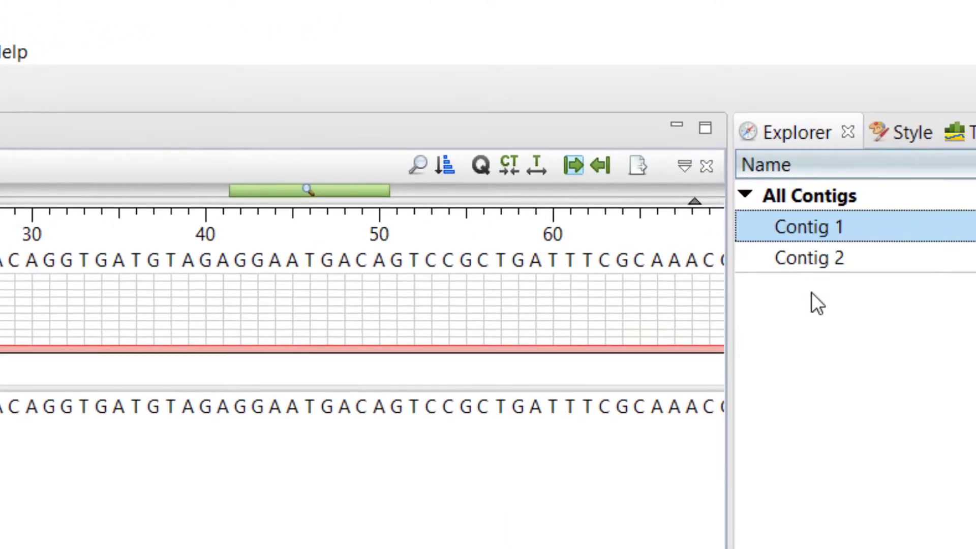
{"action": "left_click", "coordinate": [480, 167]}
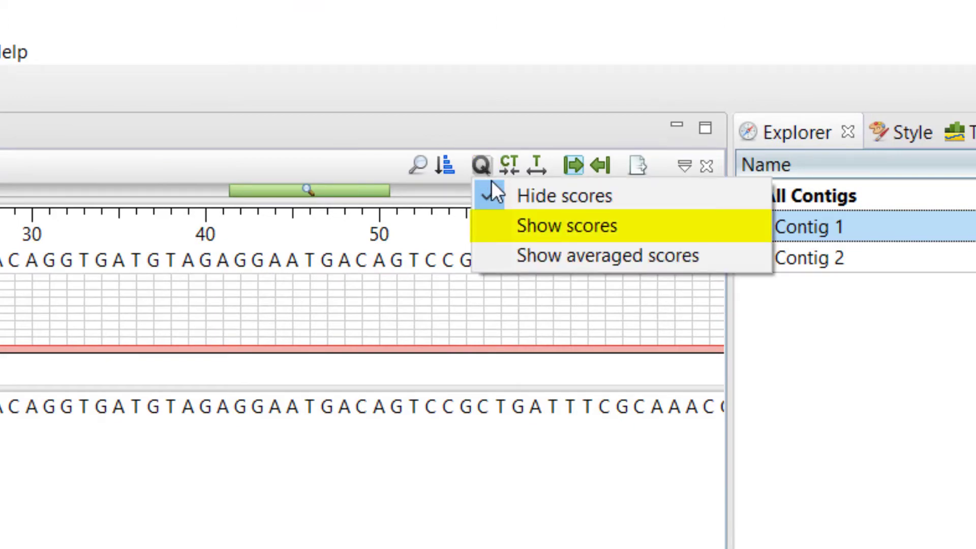
{"action": "left_click", "coordinate": [508, 225]}
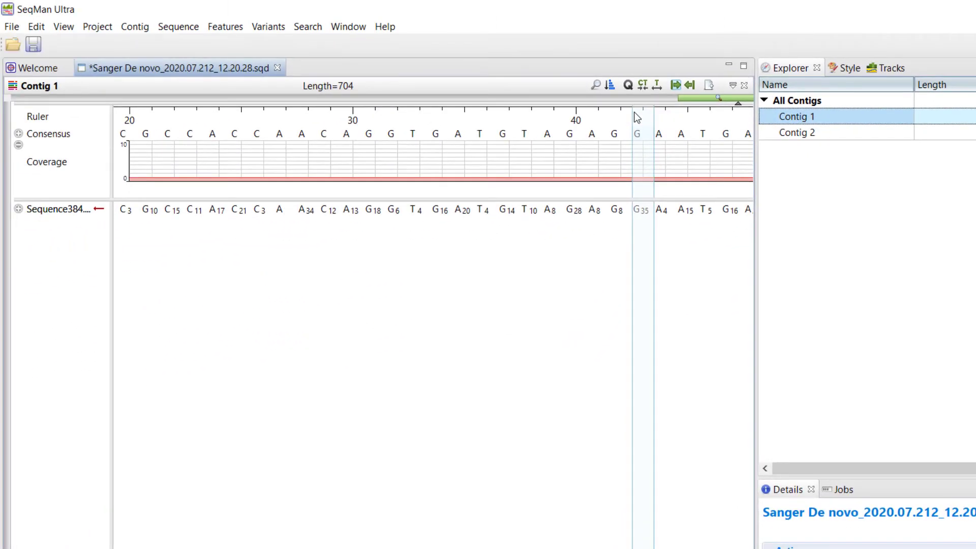
{"action": "right_click", "coordinate": [53, 213]}
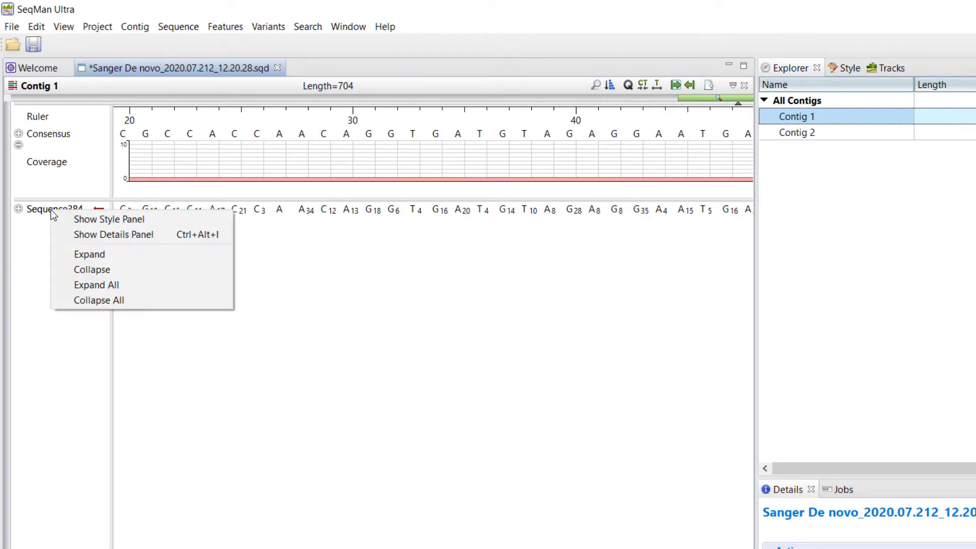
{"action": "left_click", "coordinate": [59, 283]}
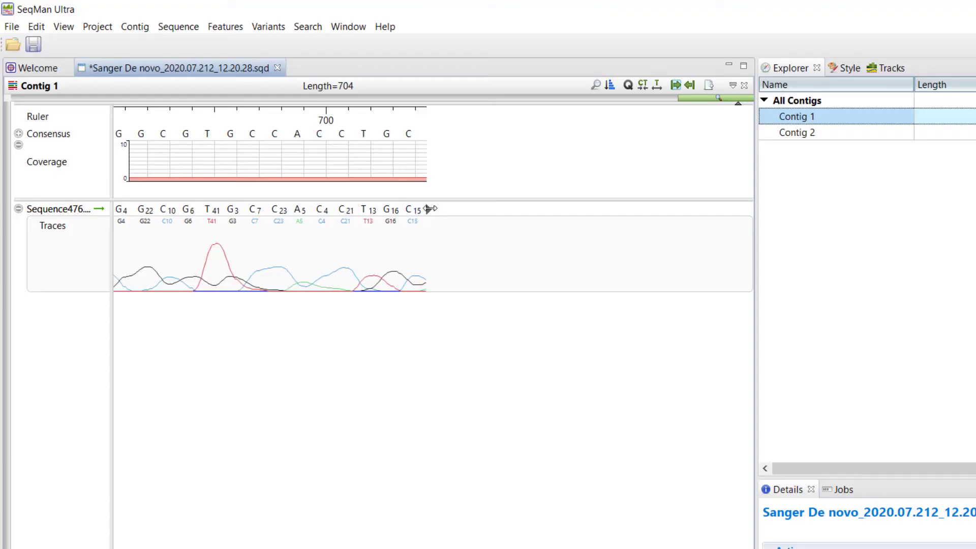
Extend the trimmed right end of Sequence476.abi in Contig 1 by 28 bases and show the contig's strategy view
{"action": "left_click_drag", "start_coordinate": [430, 209], "coordinate": [761, 211]}
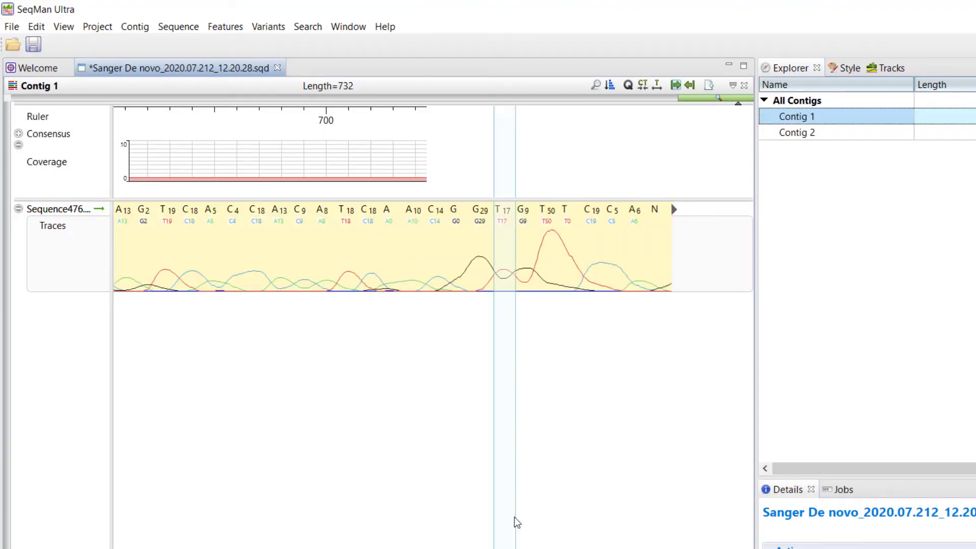
{"action": "left_click", "coordinate": [540, 480]}
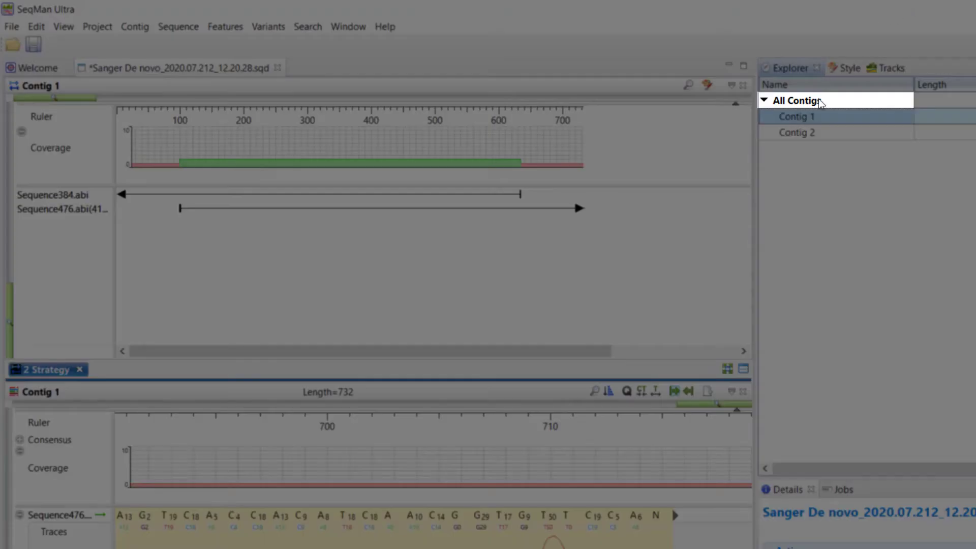
Align all contigs end-to-end with 80 minimum match percentage, match size 12 and gap penalty 0.00, without extending contig ends
{"action": "left_click", "coordinate": [816, 102]}
{"action": "left_click", "coordinate": [145, 28]}
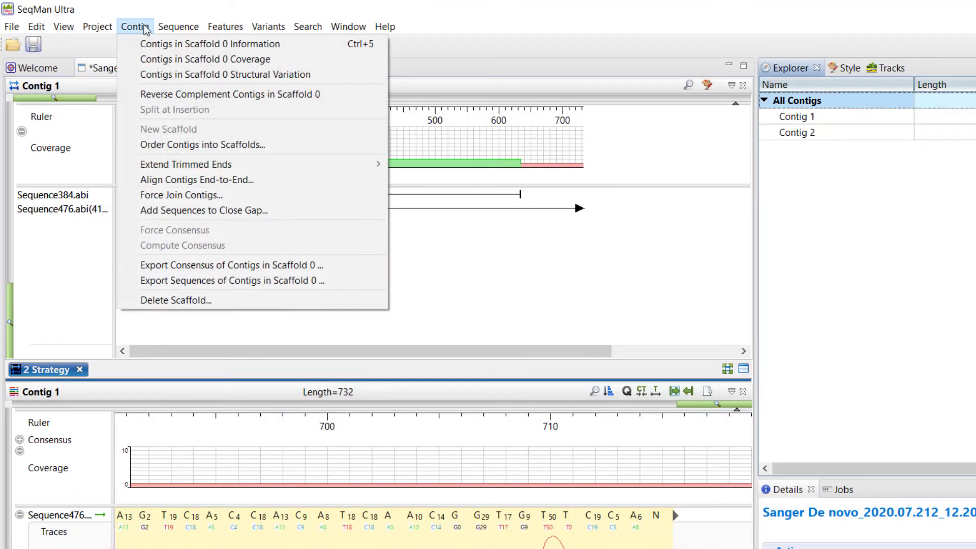
{"action": "left_click", "coordinate": [130, 180]}
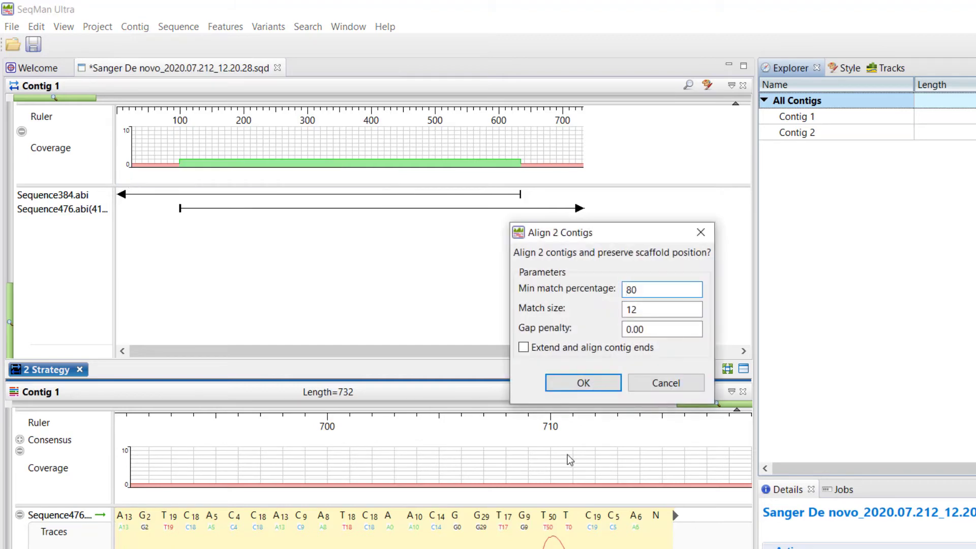
{"action": "left_click", "coordinate": [583, 380]}
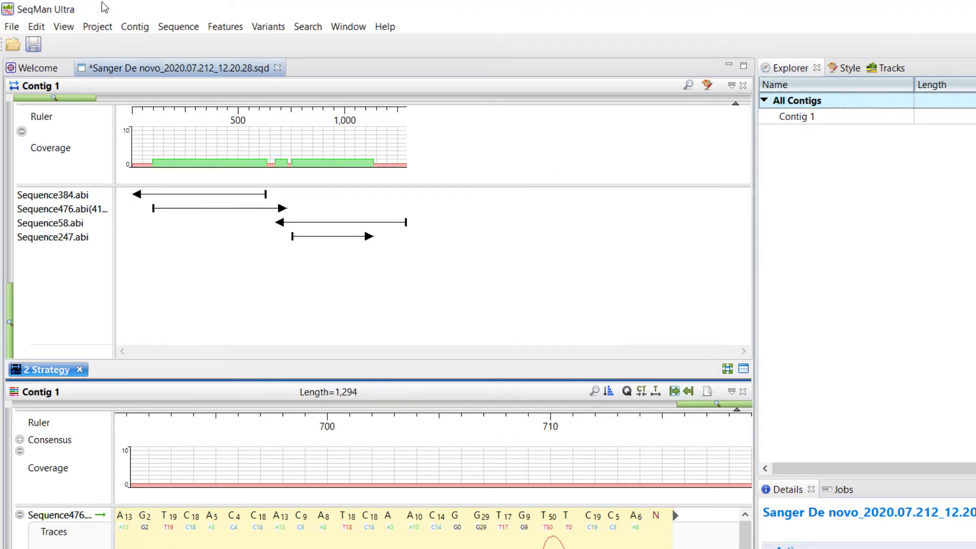
Open the Project Details report and review the assembly totals, assembly parameters and script
{"action": "left_click", "coordinate": [98, 26]}
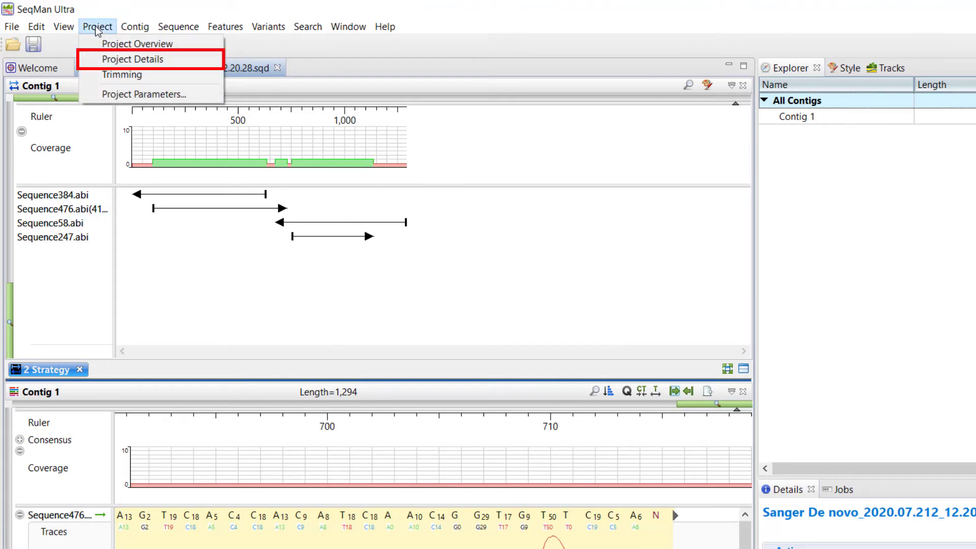
{"action": "left_click", "coordinate": [105, 59]}
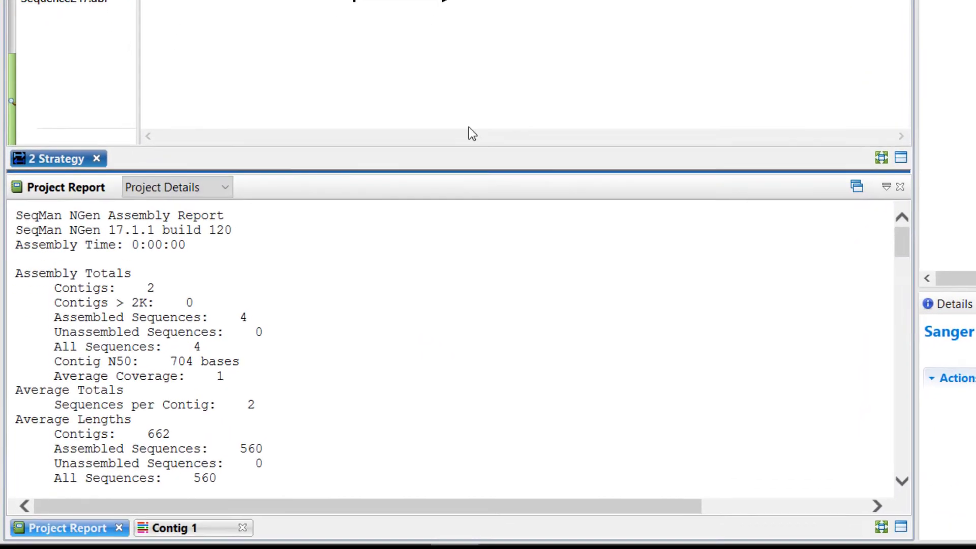
{"action": "scroll", "coordinate": [903, 261], "scroll_direction": "down", "scroll_amount": 20}
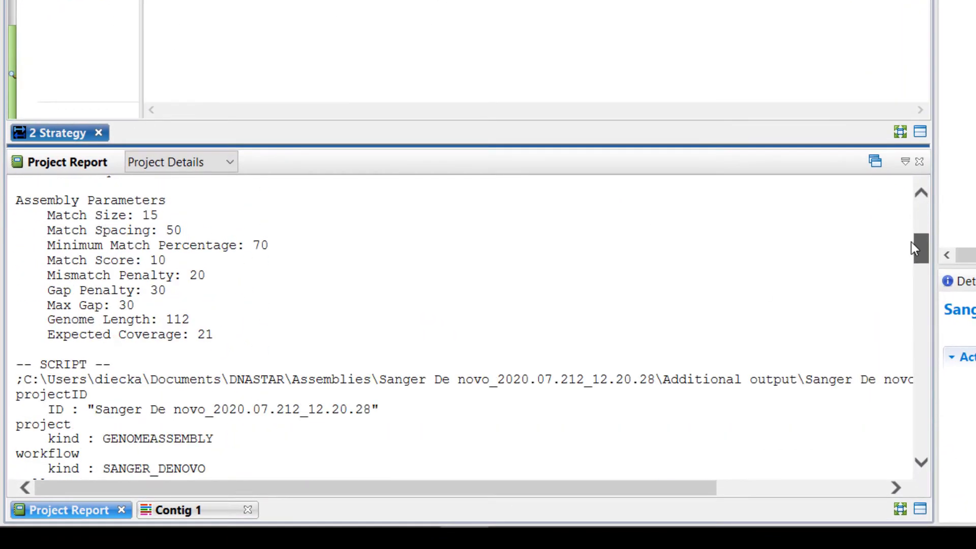
{"action": "scroll", "coordinate": [877, 317], "scroll_direction": "down", "scroll_amount": 15}
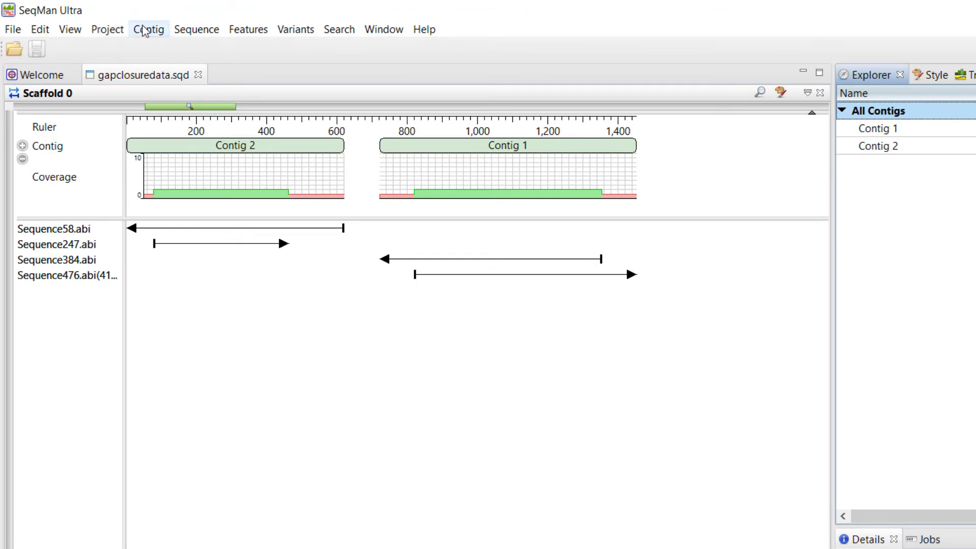
Force join Contig 1 and Contig 2 in gapclosuredata.sqd at offset 674, overlap 58, merging without alignment, and open the joined contig's alignment view
{"action": "left_click", "coordinate": [145, 30]}
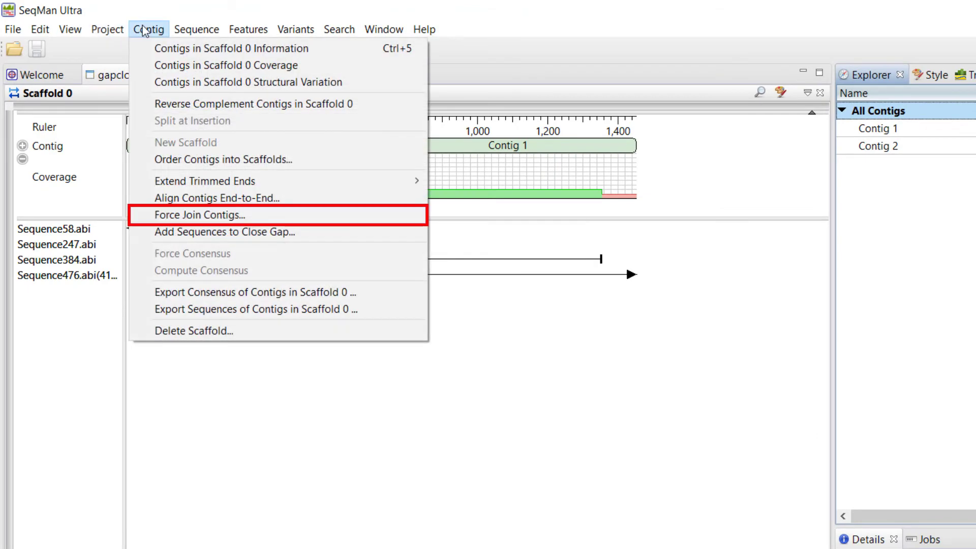
{"action": "left_click", "coordinate": [135, 216]}
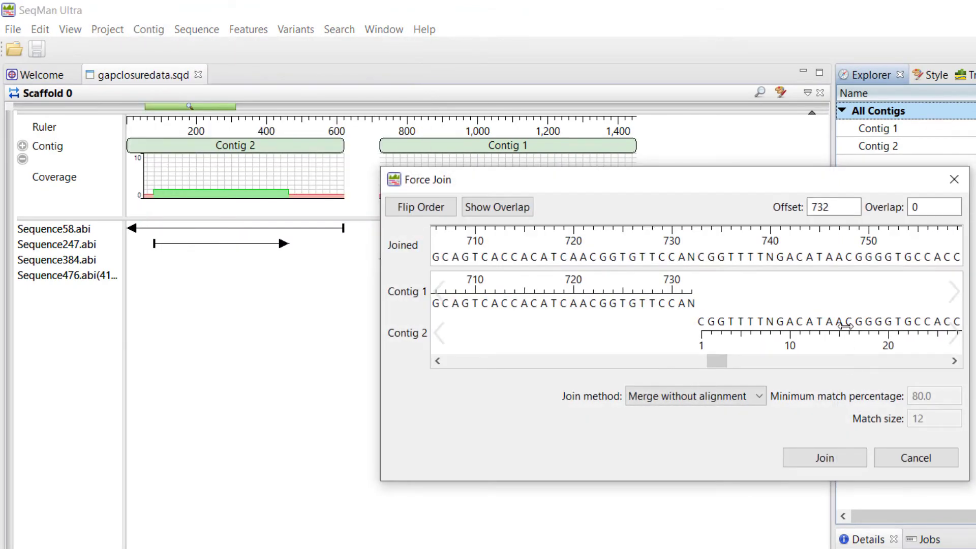
{"action": "left_click_drag", "start_coordinate": [839, 338], "coordinate": [359, 325]}
{"action": "left_click_drag", "start_coordinate": [587, 306], "coordinate": [673, 310]}
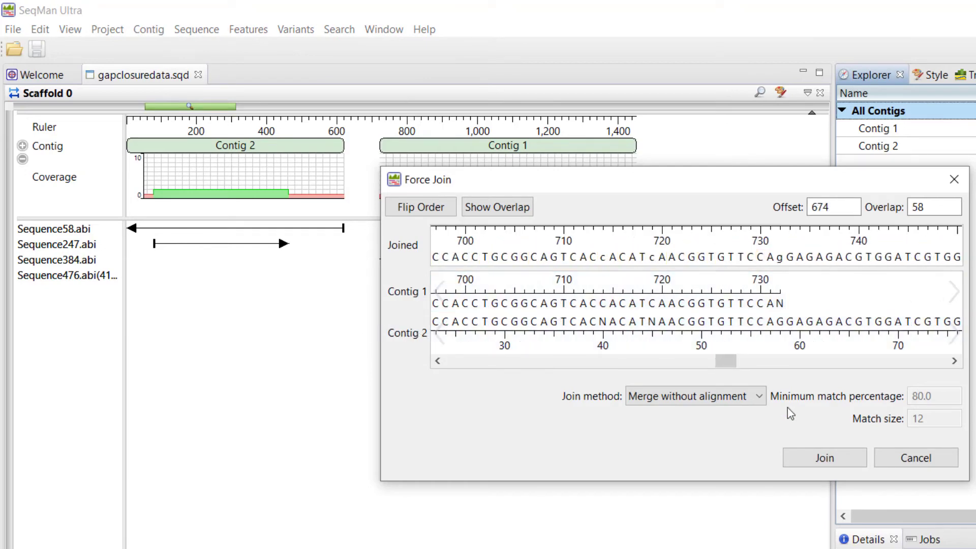
{"action": "left_click", "coordinate": [804, 459]}
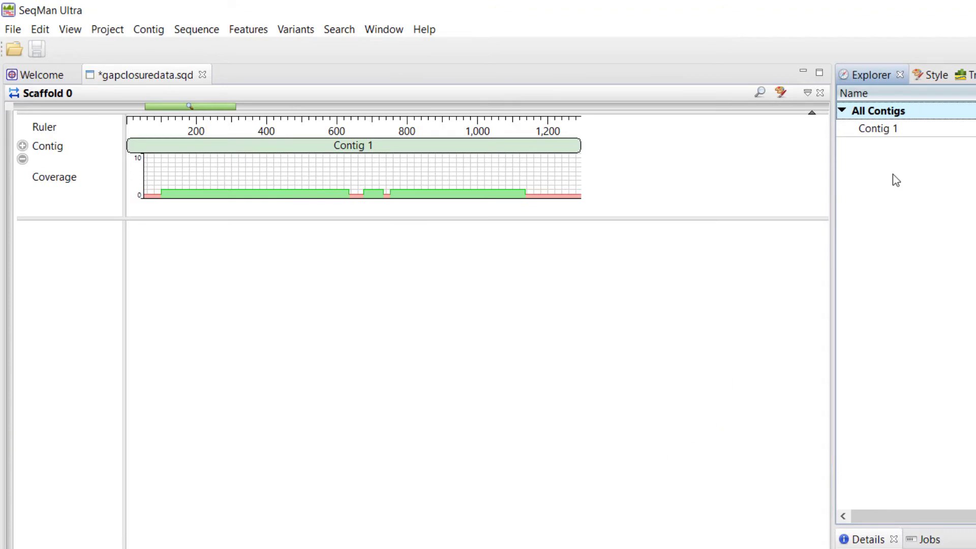
{"action": "double_click", "coordinate": [878, 132]}
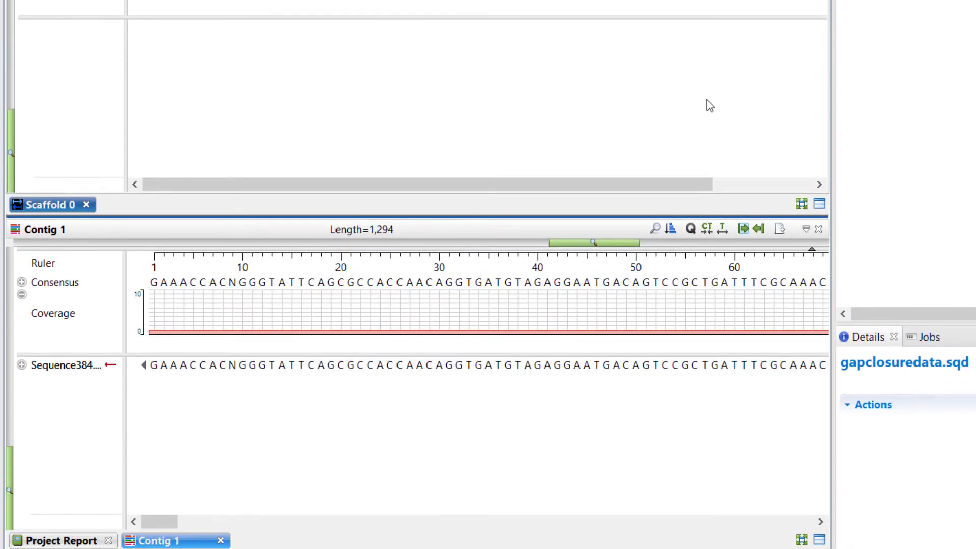
Search the joined Contig 1 alignment for conflicts and step forward through them
{"action": "left_click", "coordinate": [656, 376]}
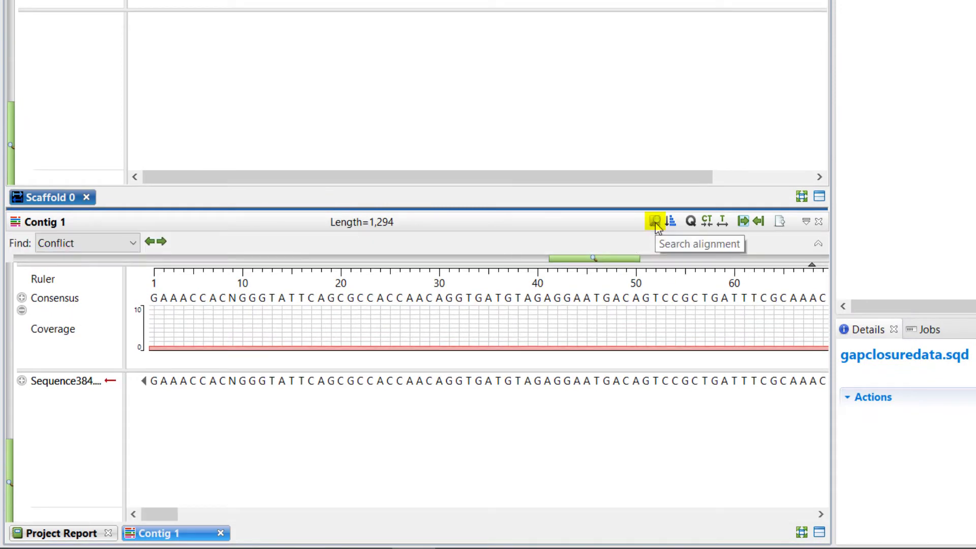
{"action": "left_click", "coordinate": [165, 242]}
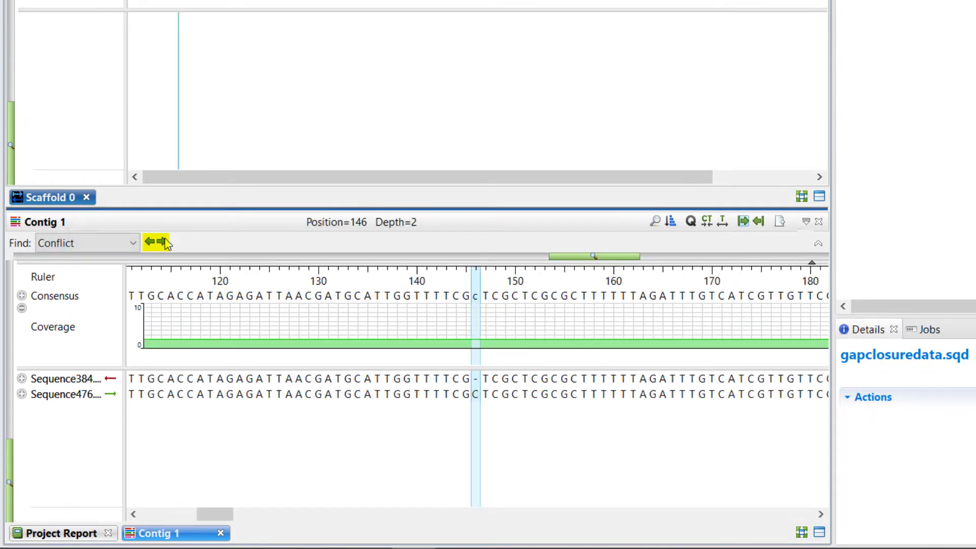
{"action": "left_click", "coordinate": [165, 242]}
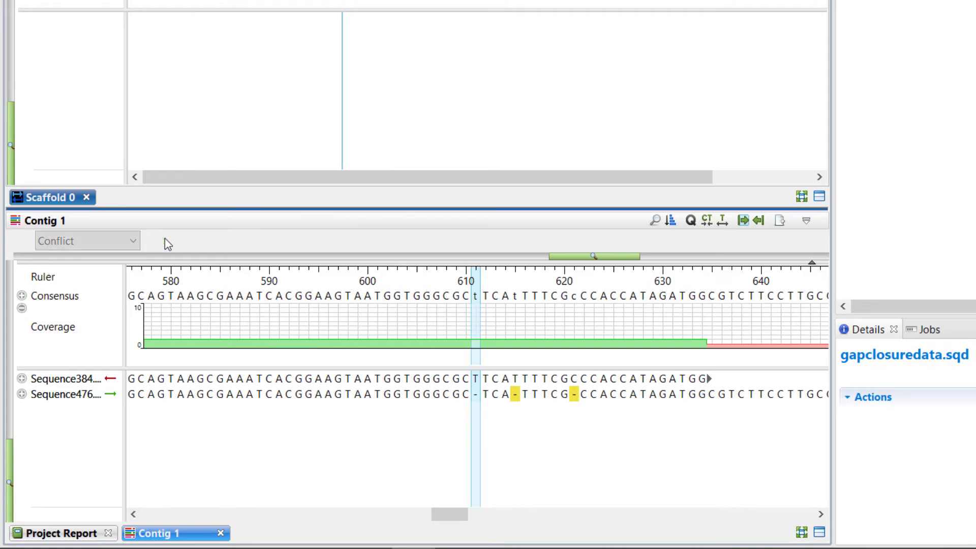
{"action": "left_click", "coordinate": [165, 239]}
{"action": "left_click", "coordinate": [164, 238]}
{"action": "left_click", "coordinate": [165, 241]}
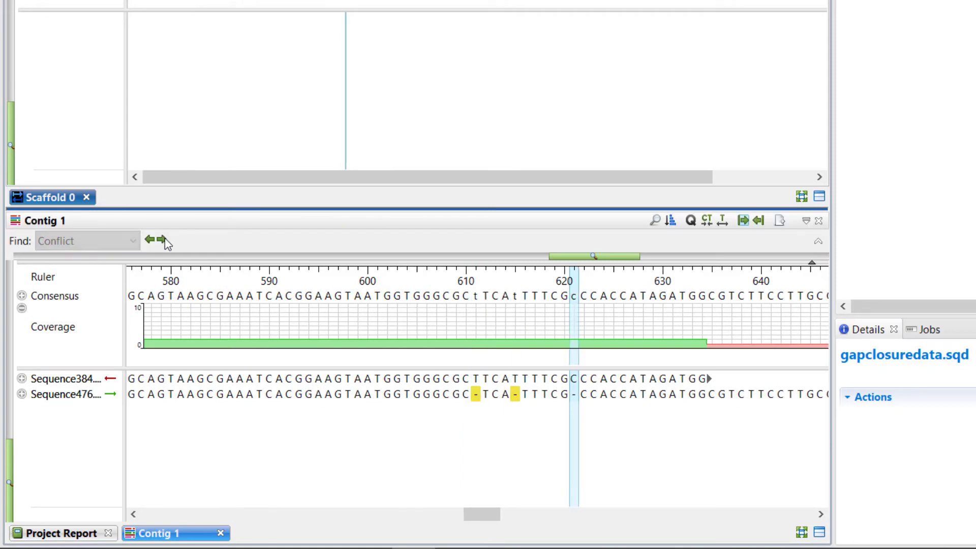
{"action": "left_click", "coordinate": [165, 241]}
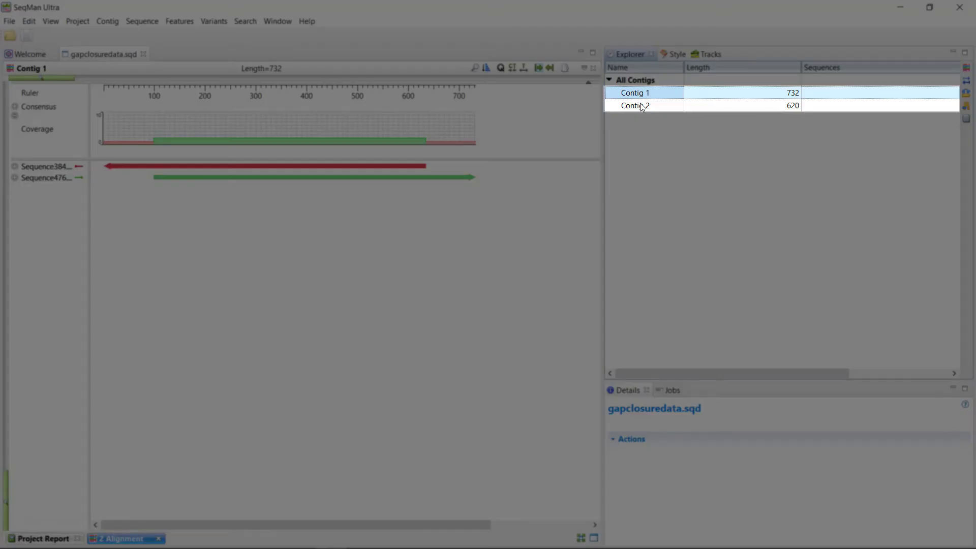
Create a new scaffold from Contig 1 and Contig 2 and expand it to list both contigs
{"action": "left_click", "coordinate": [641, 106], "text": "ctrl"}
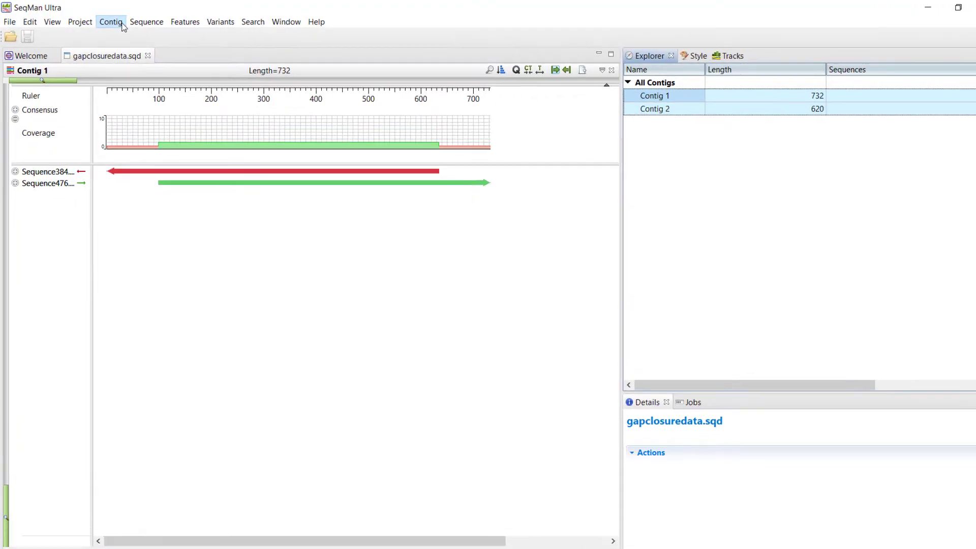
{"action": "left_click", "coordinate": [108, 20]}
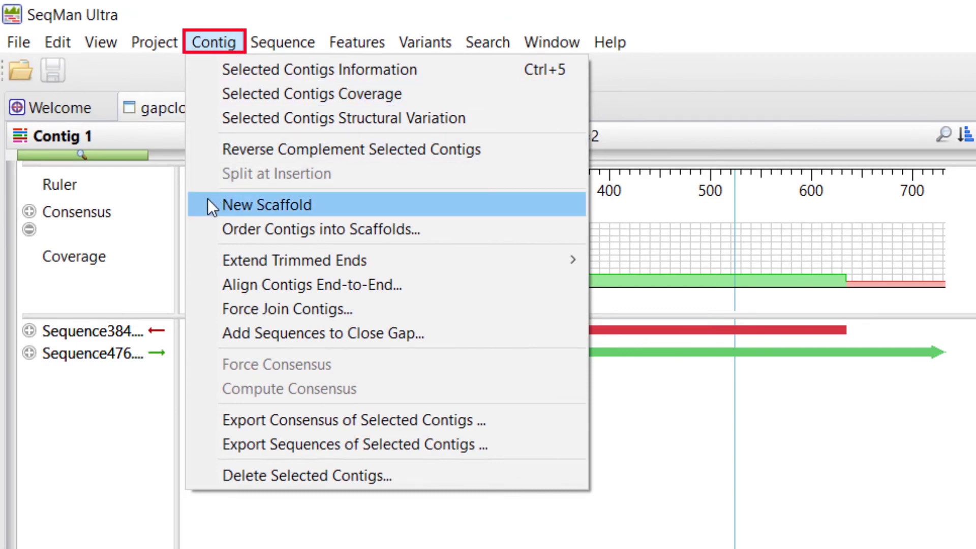
{"action": "left_click", "coordinate": [209, 204]}
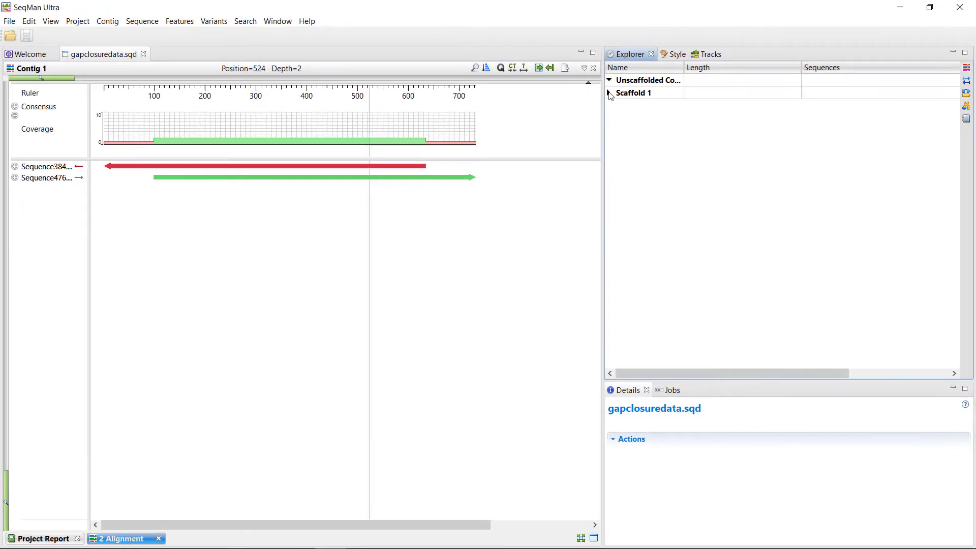
{"action": "left_click", "coordinate": [609, 93]}
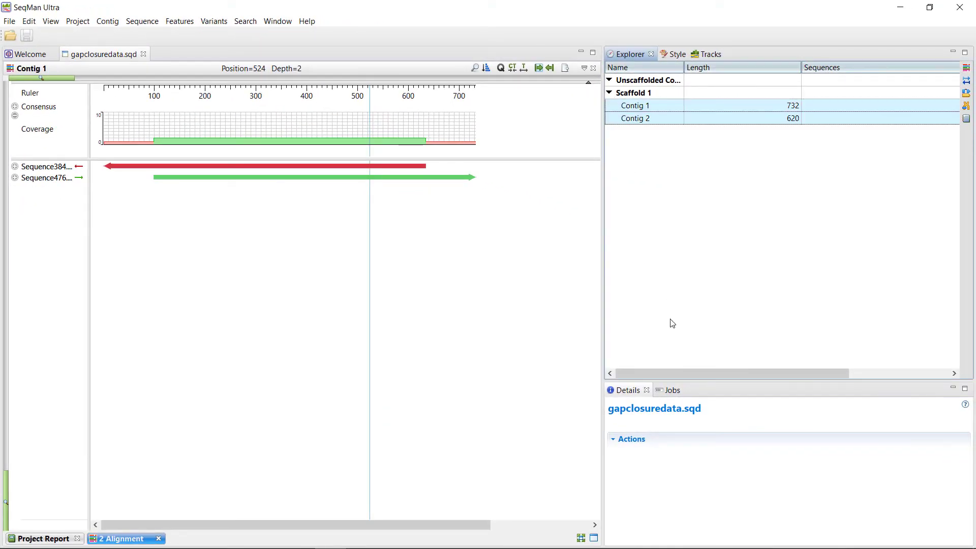
Set the scaffold positions to 1 for Contig 1 and 2 for Contig 2
{"action": "left_click_drag", "start_coordinate": [700, 374], "coordinate": [772, 373]}
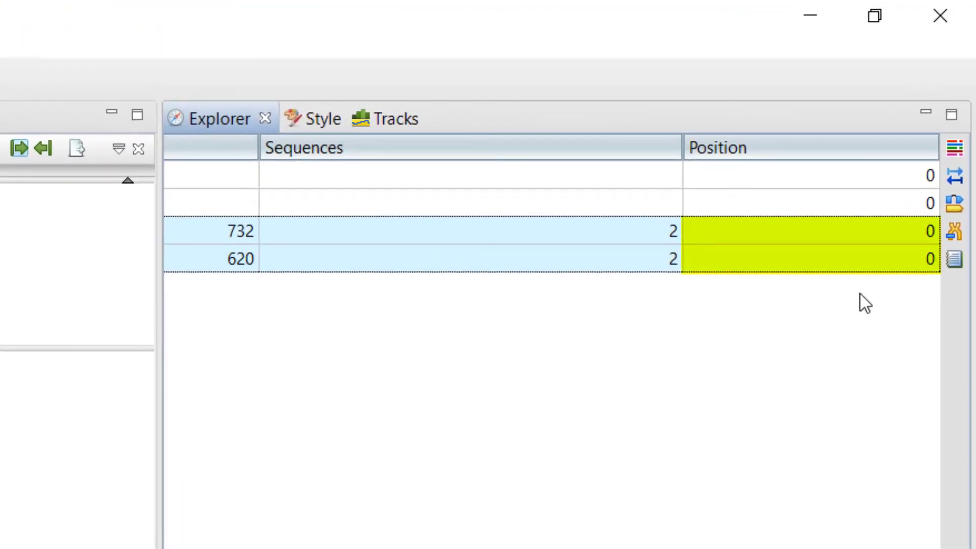
{"action": "left_click", "coordinate": [846, 230]}
{"action": "left_click", "coordinate": [849, 257]}
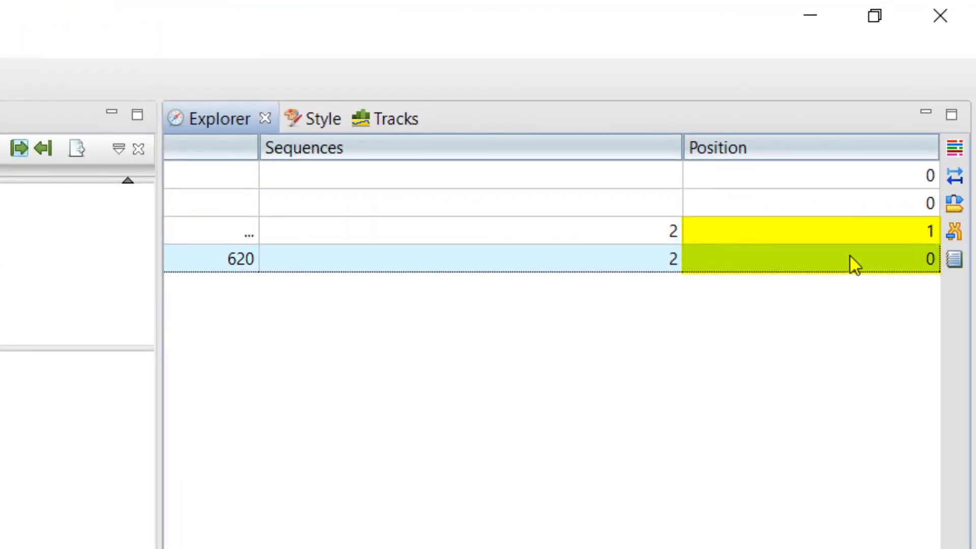
{"action": "type", "text": "2"}
Join Contig 1 and Contig 2 by adding Gap closure read.fas to close the gap, with 80.0% minimum match, match size 12 and gap penalty 0.00
{"action": "left_click_drag", "start_coordinate": [833, 373], "coordinate": [732, 373]}
{"action": "left_click", "coordinate": [655, 108]}
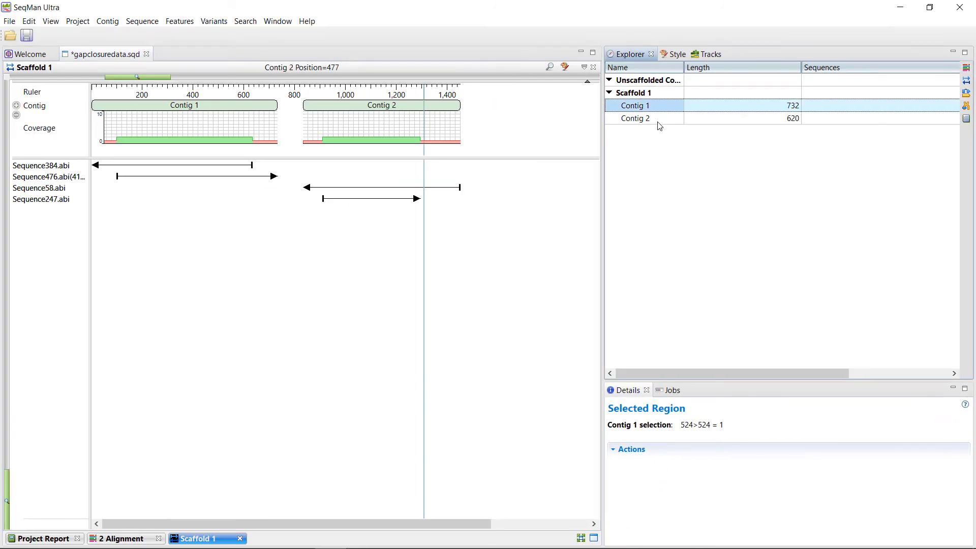
{"action": "left_click", "coordinate": [661, 119], "text": "shift"}
{"action": "left_click", "coordinate": [106, 21]}
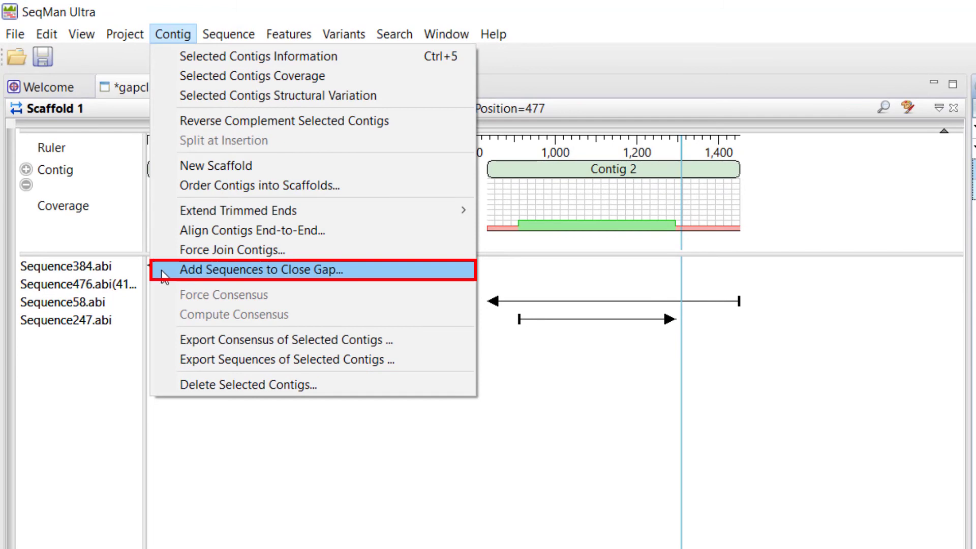
{"action": "left_click", "coordinate": [164, 274]}
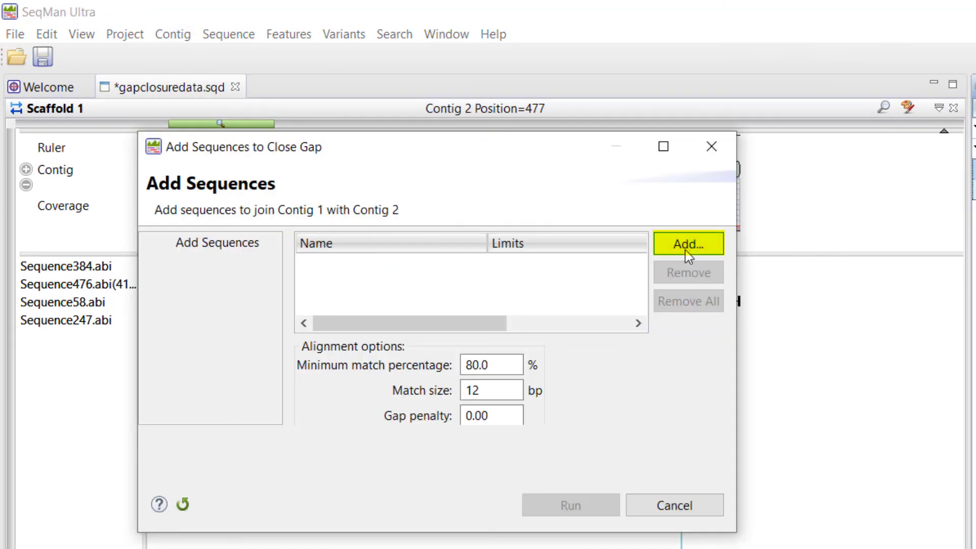
{"action": "left_click", "coordinate": [685, 250]}
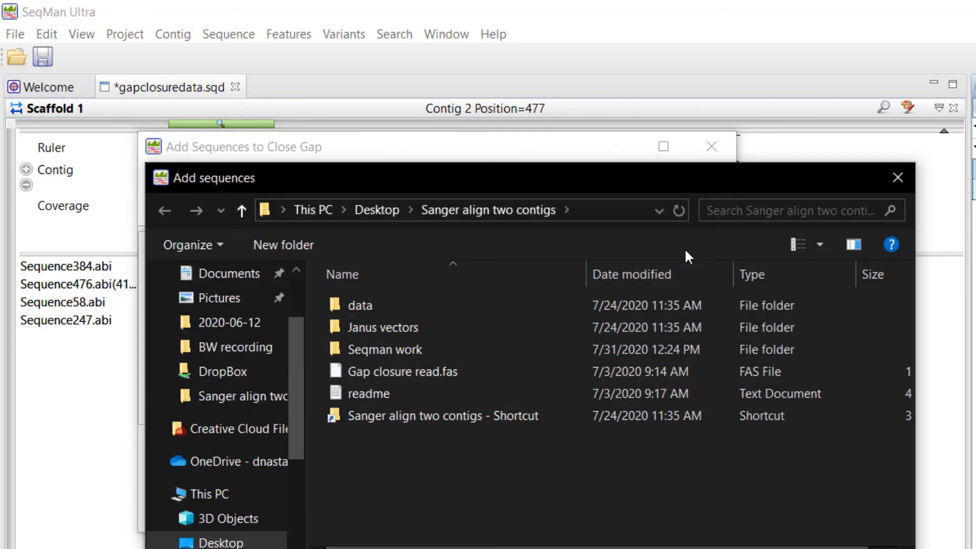
{"action": "left_click", "coordinate": [471, 373]}
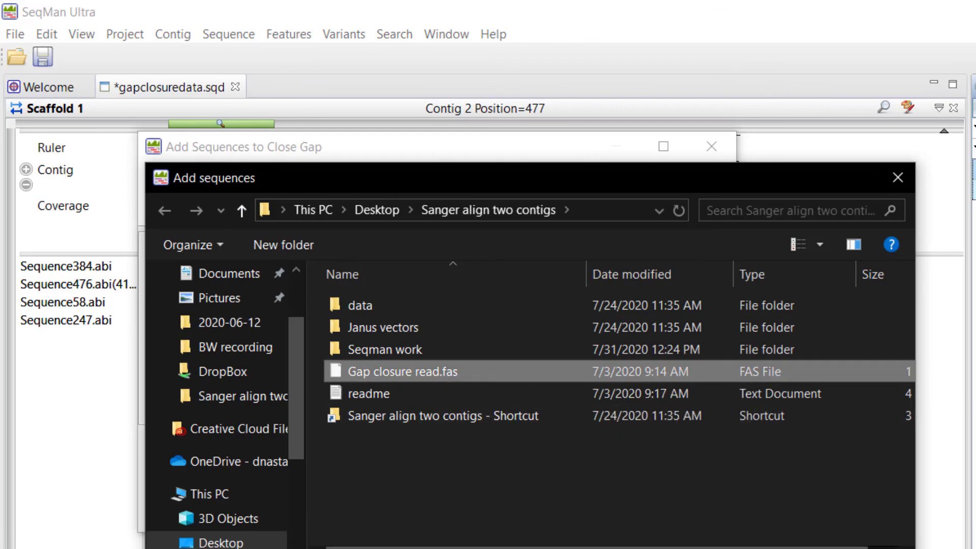
{"action": "left_click", "coordinate": [762, 548]}
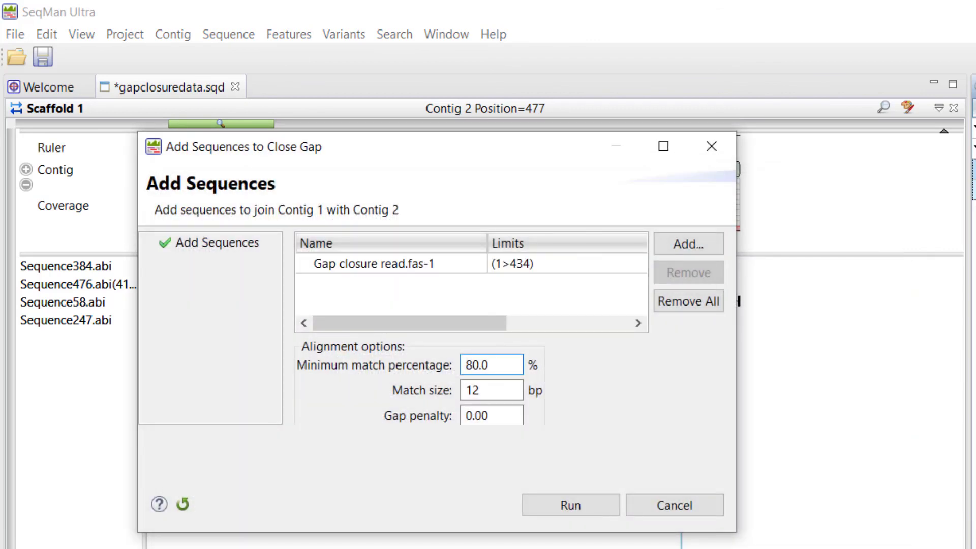
{"action": "left_click", "coordinate": [590, 508]}
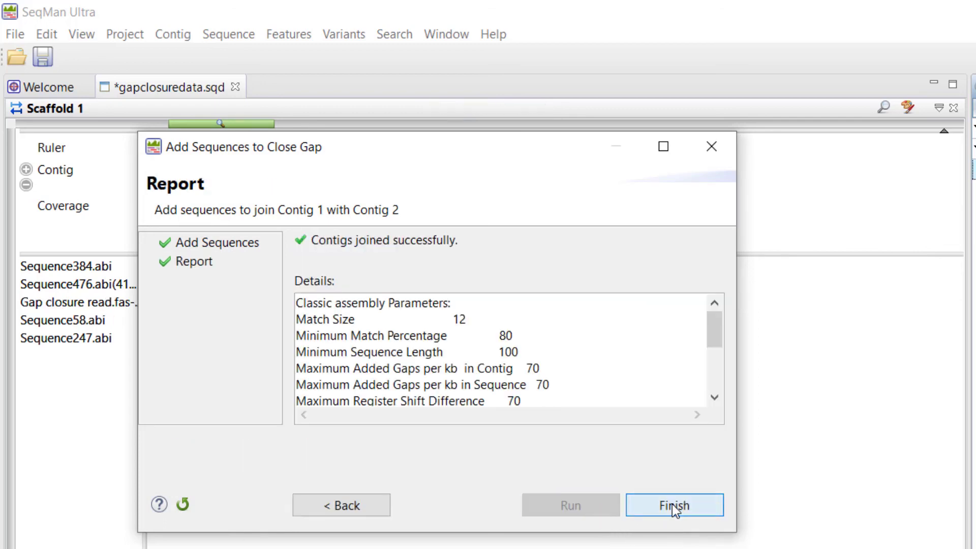
{"action": "left_click", "coordinate": [671, 504]}
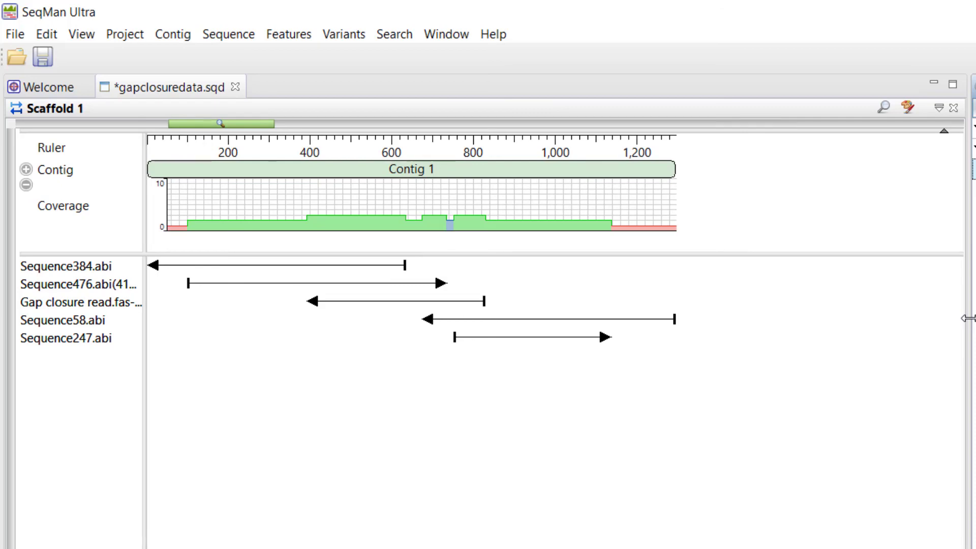